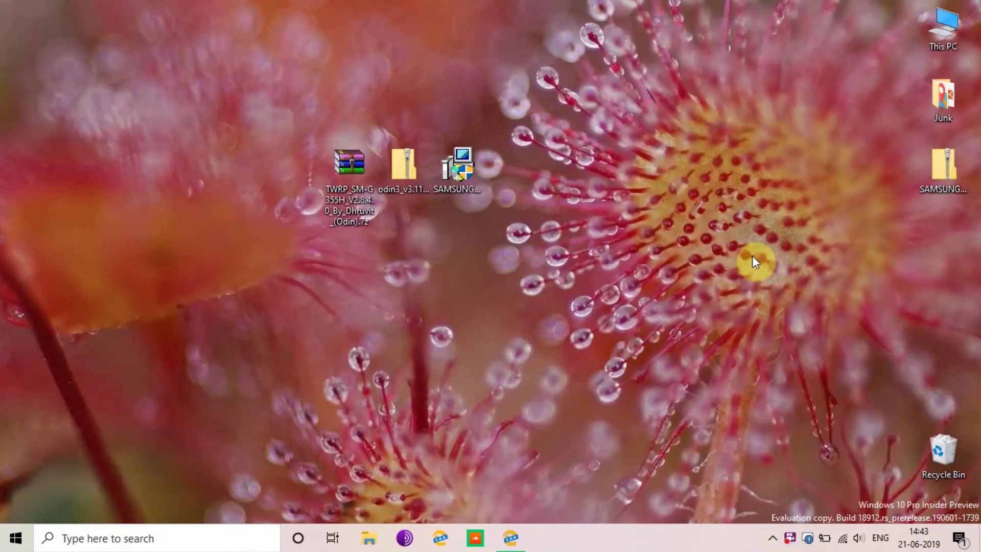
# - Select the downloaded TWRP archive, Odin zip and Samsung USB driver installer on the desktop
pyautogui.moveTo(226, 108); pyautogui.dragTo(540, 294)
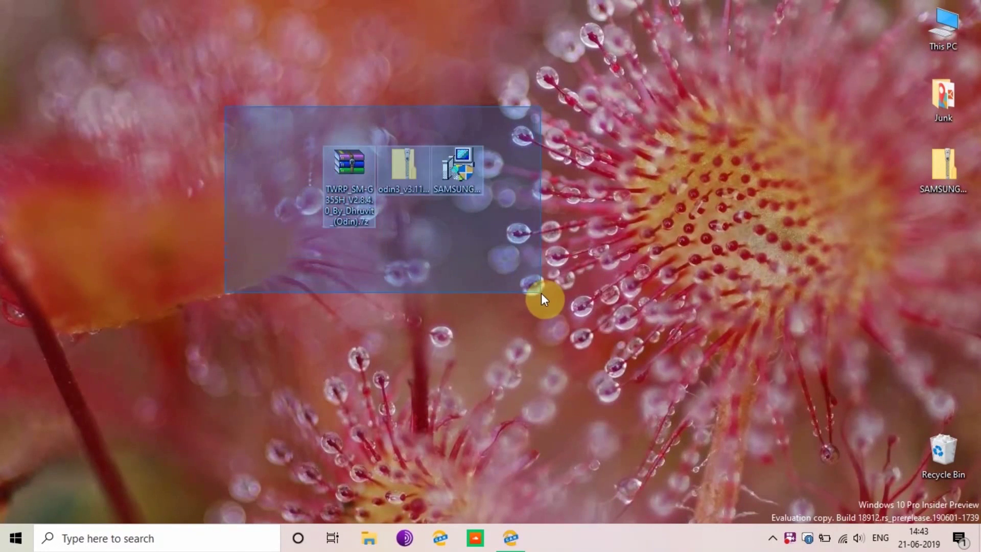
pyautogui.moveTo(287, 114); pyautogui.dragTo(376, 298)
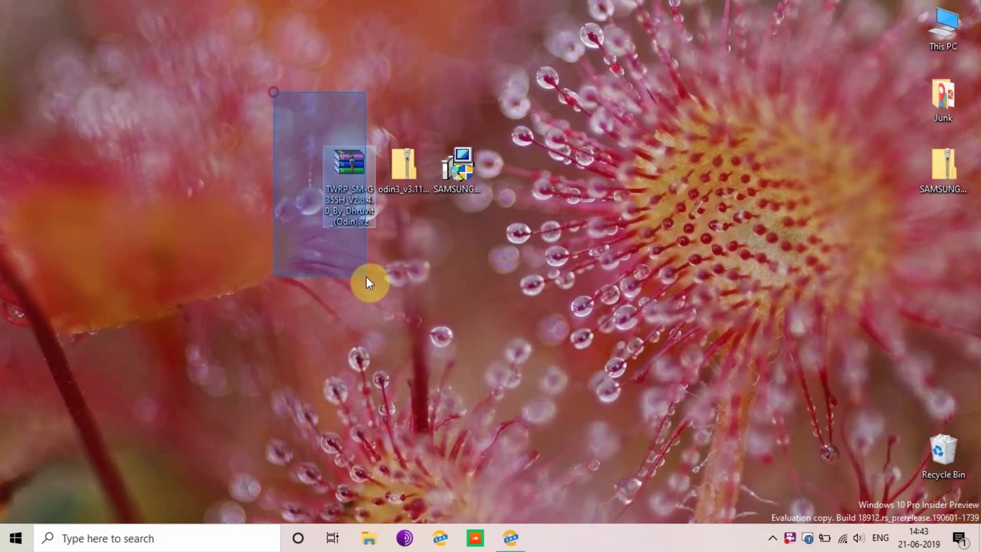
pyautogui.moveTo(274, 89); pyautogui.dragTo(365, 277)
pyautogui.moveTo(399, 231)
pyautogui.mouseDown()
pyautogui.moveTo(405, 132)
pyautogui.moveTo(412, 234)
pyautogui.mouseUp()
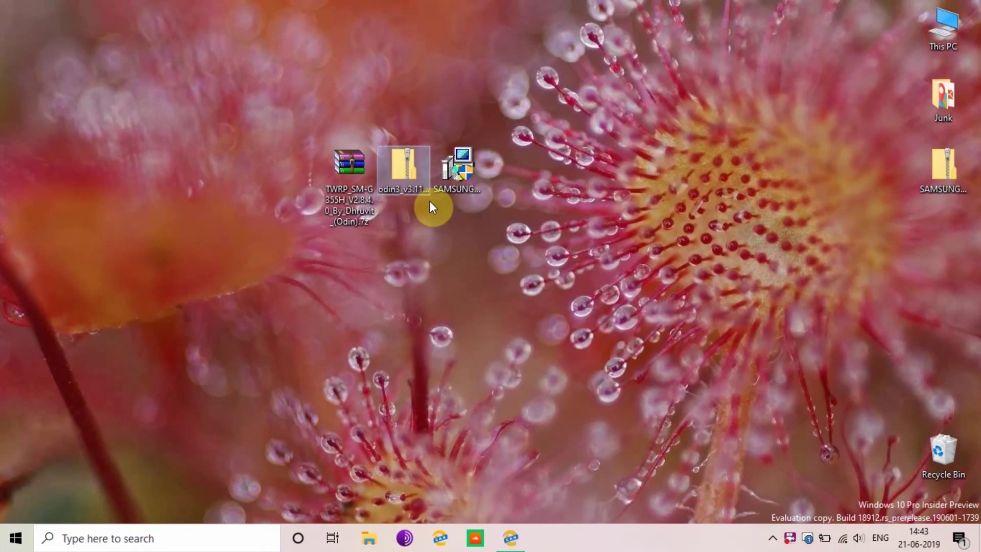
pyautogui.moveTo(468, 224); pyautogui.dragTo(470, 109)
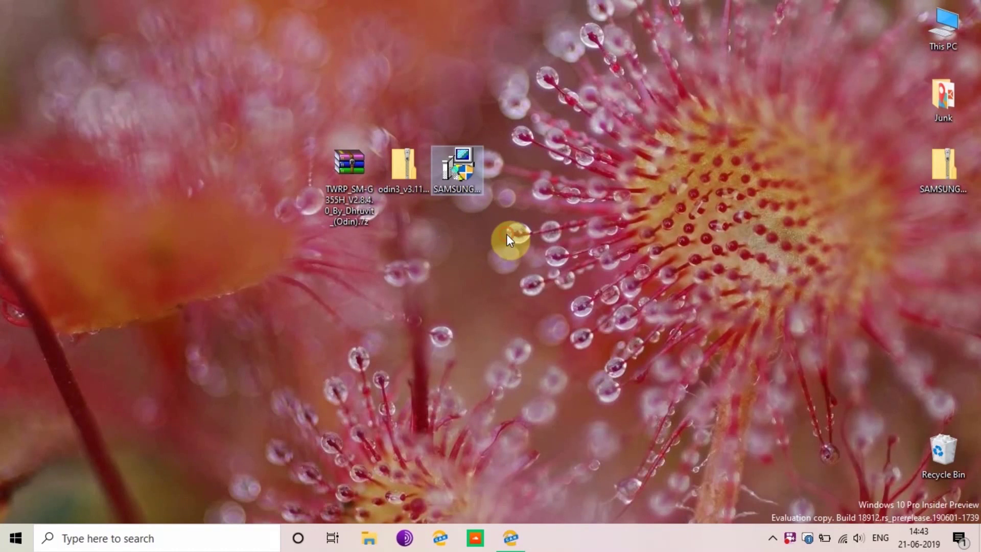
pyautogui.click(460, 185)
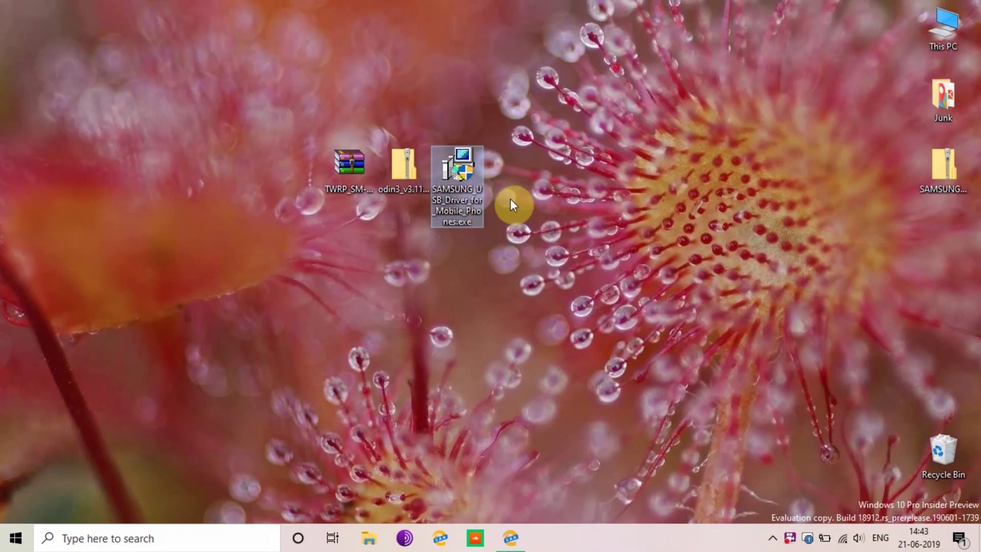
pyautogui.moveTo(514, 271); pyautogui.dragTo(451, 107)
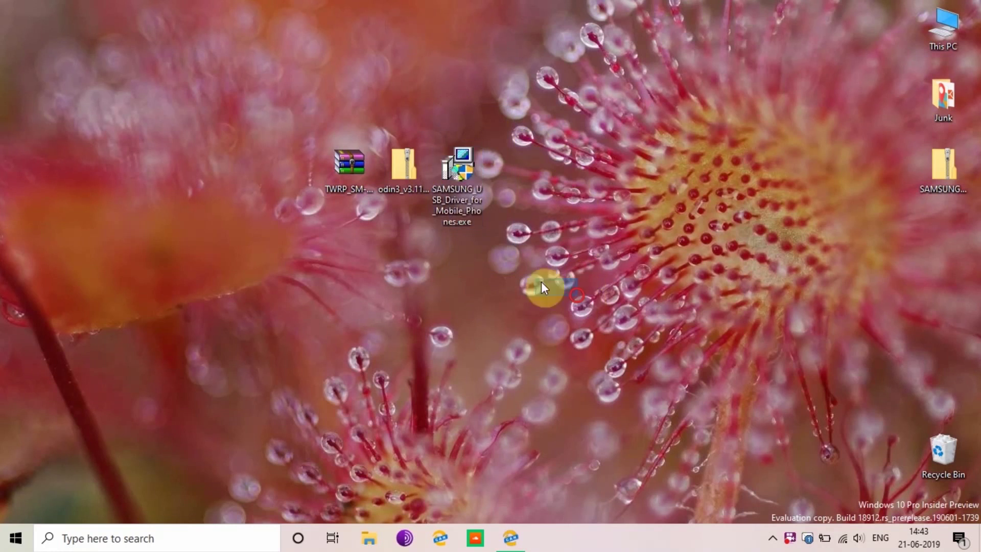
pyautogui.moveTo(583, 291); pyautogui.dragTo(448, 123)
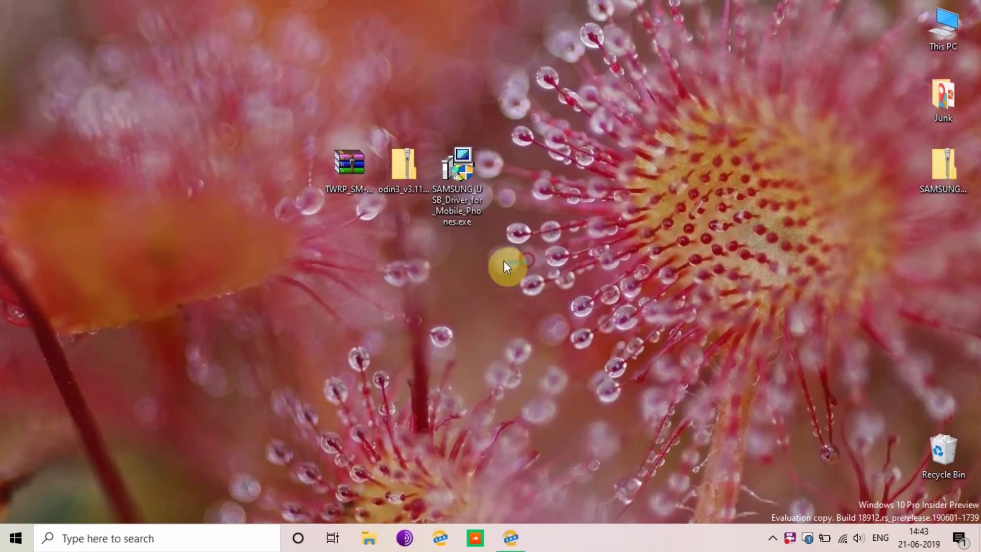
pyautogui.moveTo(506, 260); pyautogui.dragTo(447, 109)
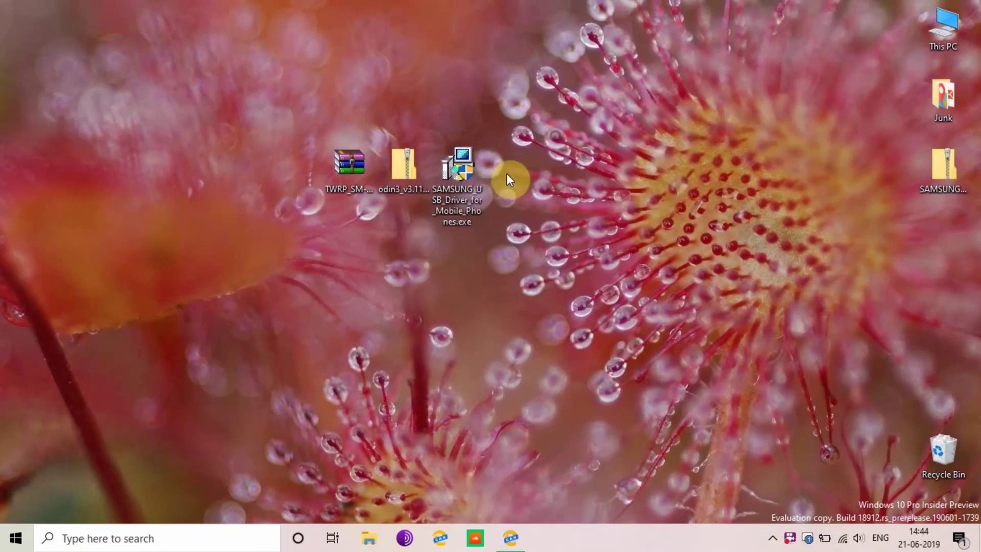
# - Extract the Odin zip to odin3_v3.11.2 and move the new folder to the desktop centre
pyautogui.doubleClick(404, 171)
pyautogui.rightClick(405, 169)
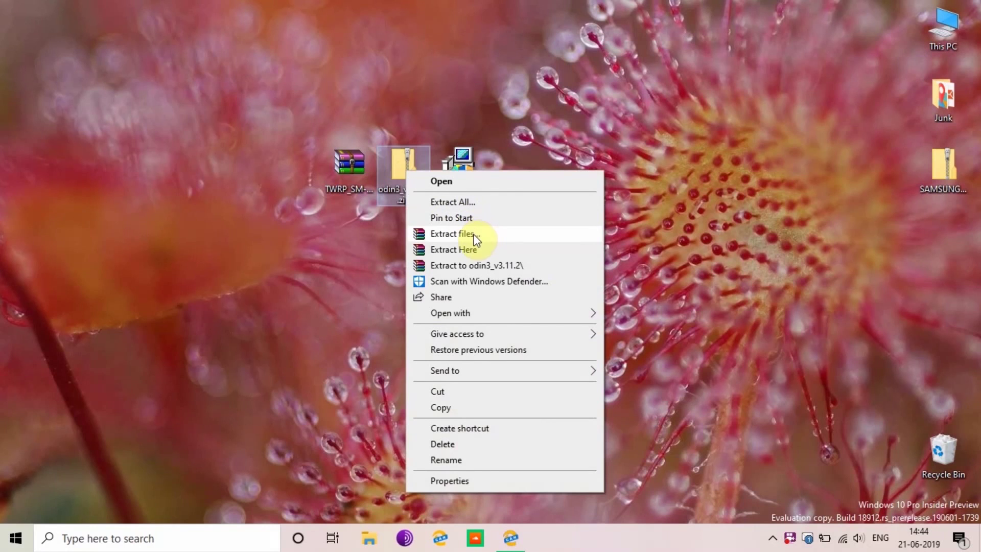
pyautogui.click(474, 249)
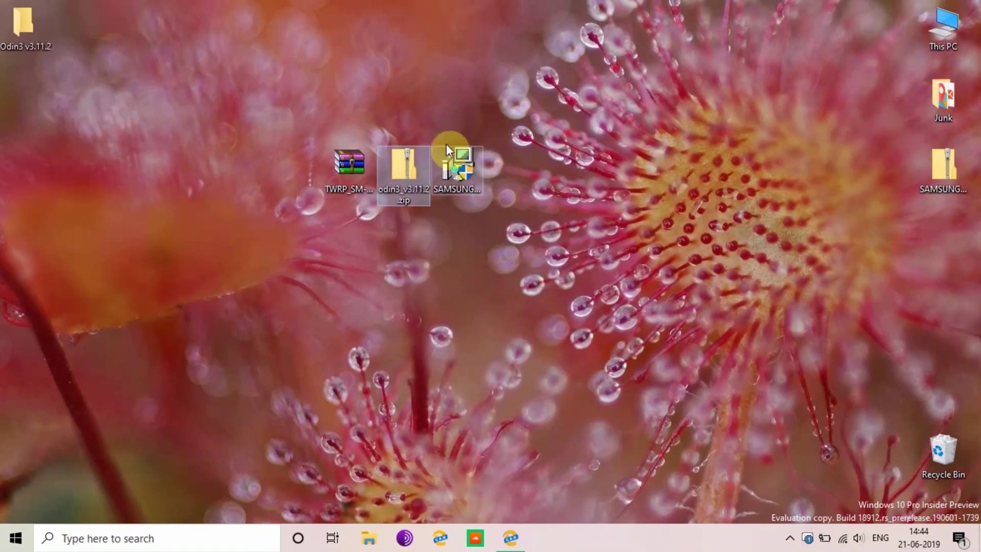
pyautogui.moveTo(34, 30); pyautogui.dragTo(690, 172)
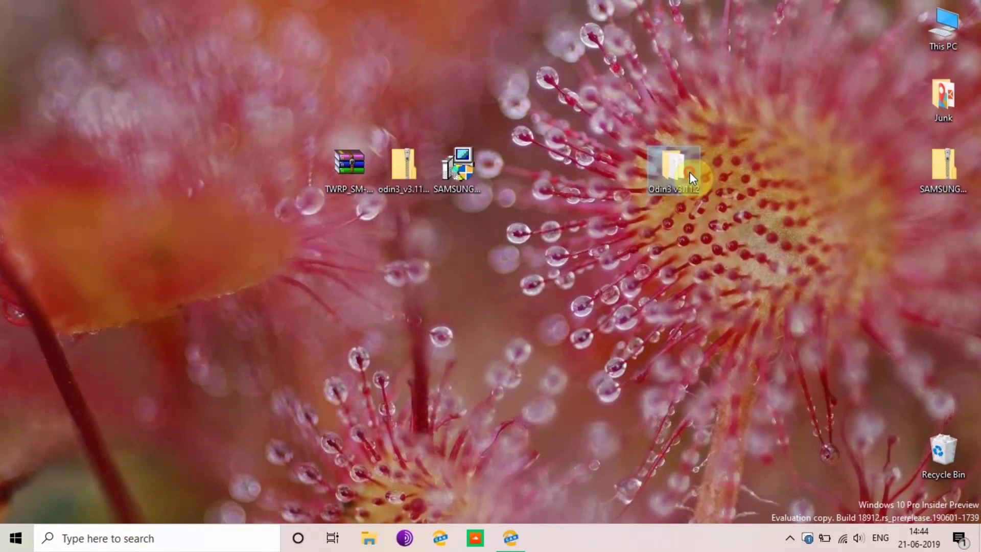
pyautogui.moveTo(788, 248); pyautogui.dragTo(571, 87)
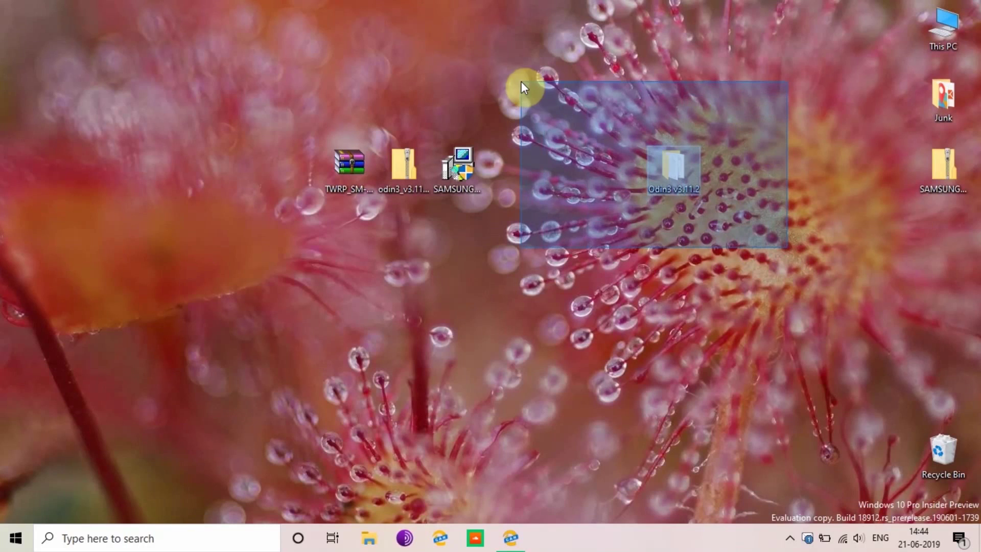
# - Open the TWRP .7z in WinRAR and drag recovery.tar.md5 onto the Odin3 v3.11.2 folder
pyautogui.doubleClick(365, 164)
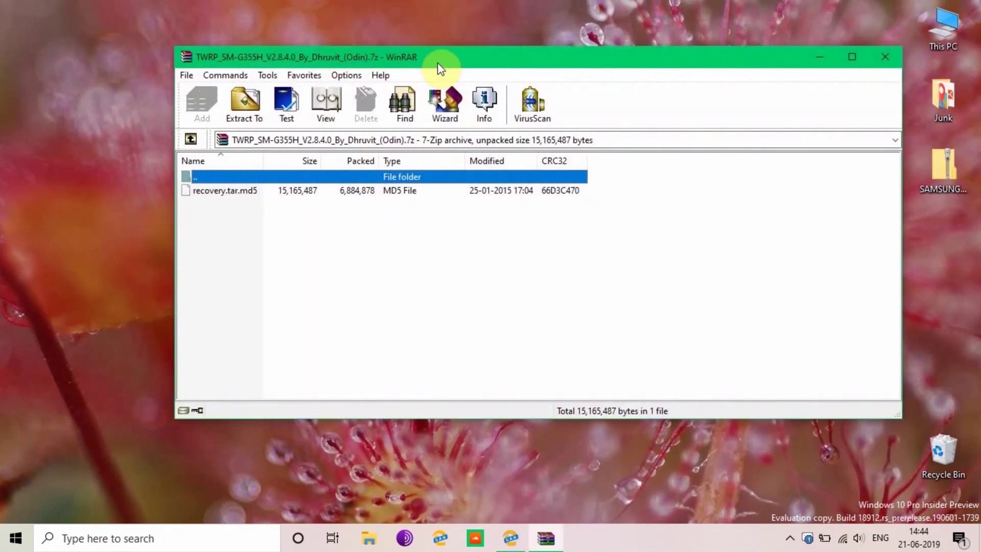
pyautogui.moveTo(438, 62)
pyautogui.mouseDown()
pyautogui.moveTo(399, 211)
pyautogui.moveTo(410, 225)
pyautogui.mouseUp()
pyautogui.click(199, 360)
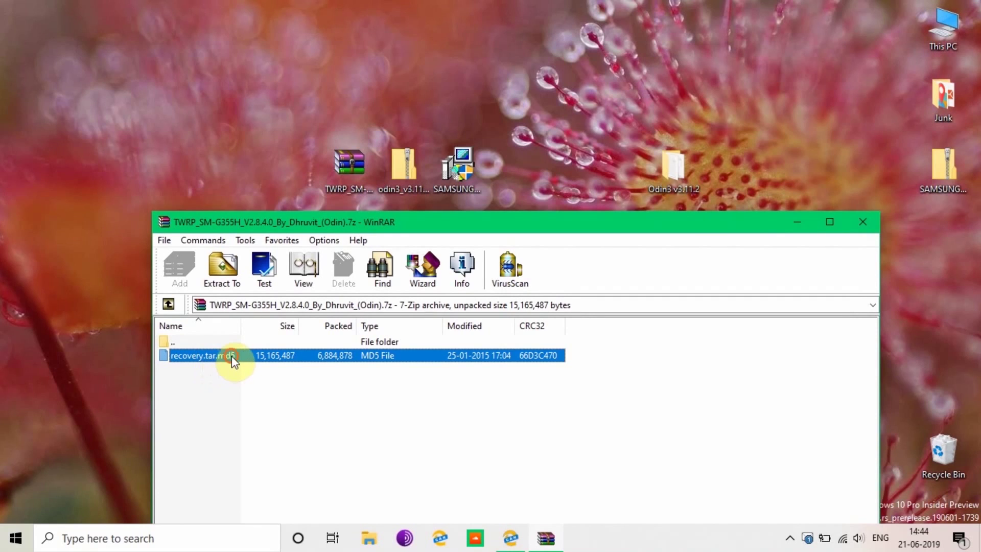
pyautogui.moveTo(232, 362); pyautogui.dragTo(678, 171)
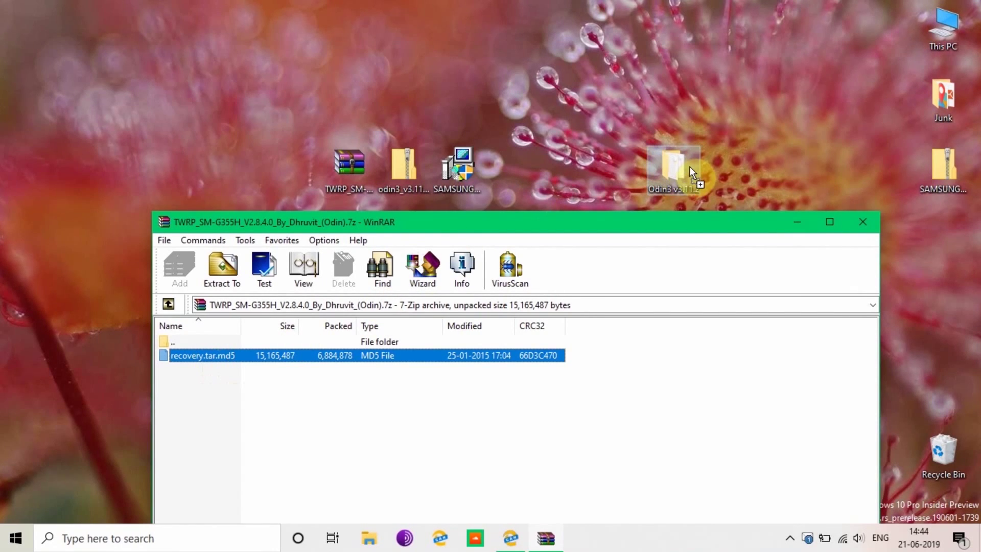
pyautogui.moveTo(684, 168); pyautogui.dragTo(684, 169)
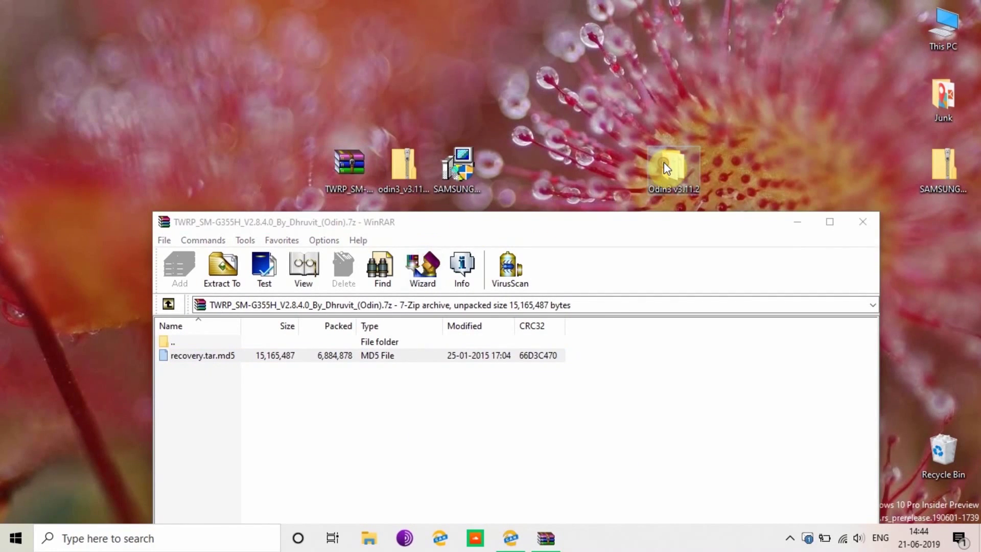
# - Open the Odin3 v3.11.2 folder, close the WinRAR window, and move the folder window up-left
pyautogui.doubleClick(664, 164)
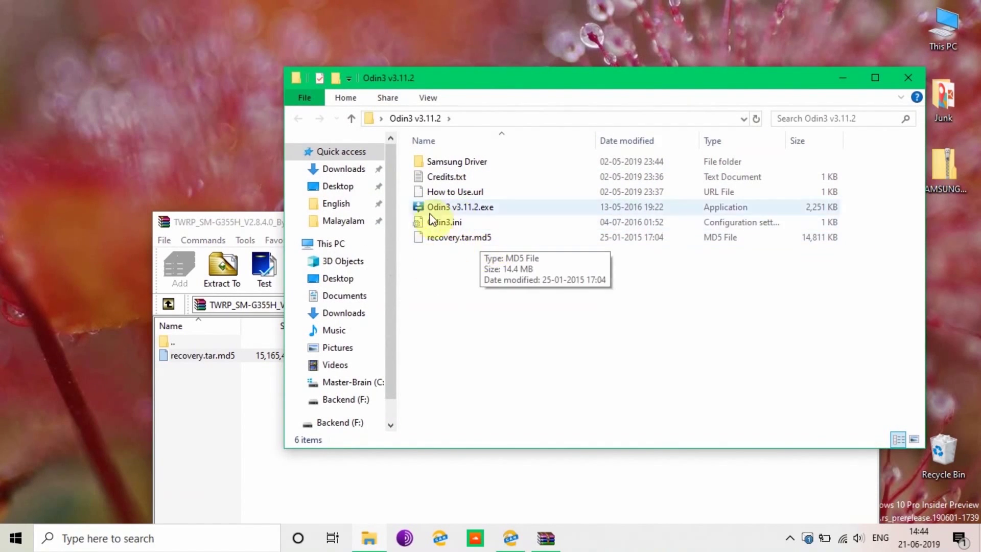
pyautogui.click(476, 257)
pyautogui.click(233, 229)
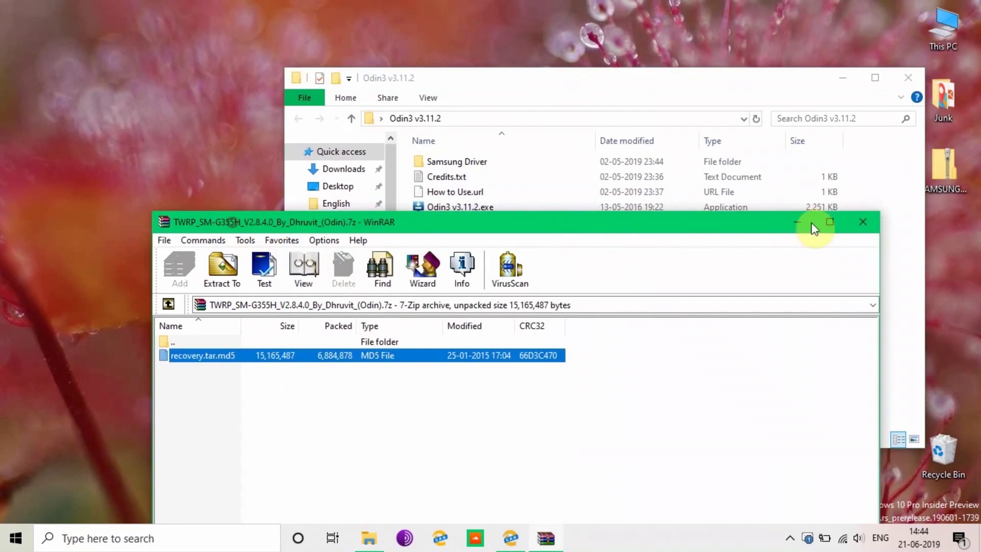
pyautogui.click(859, 219)
pyautogui.moveTo(608, 77); pyautogui.dragTo(547, 59)
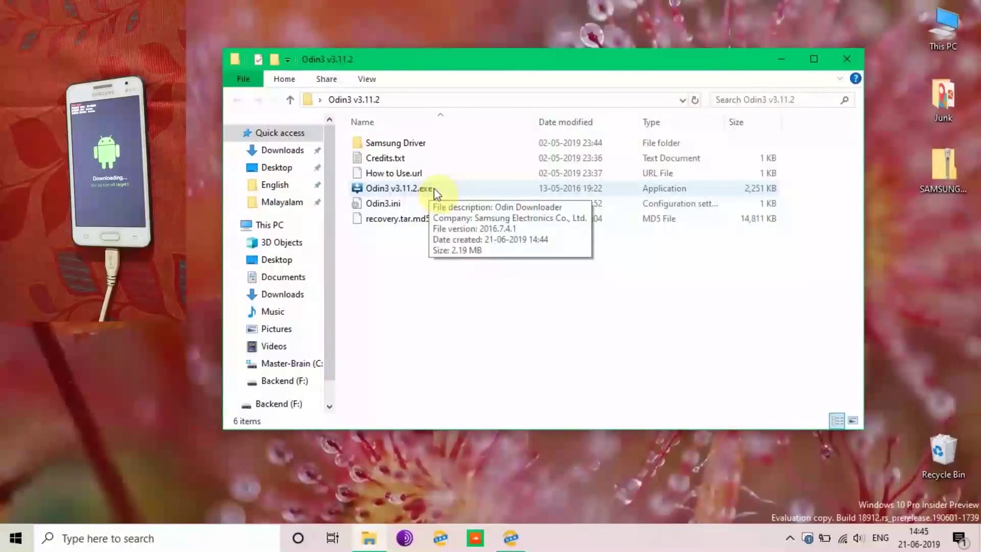
# - Run Odin3 v3.11.2.exe as administrator
pyautogui.click(434, 189)
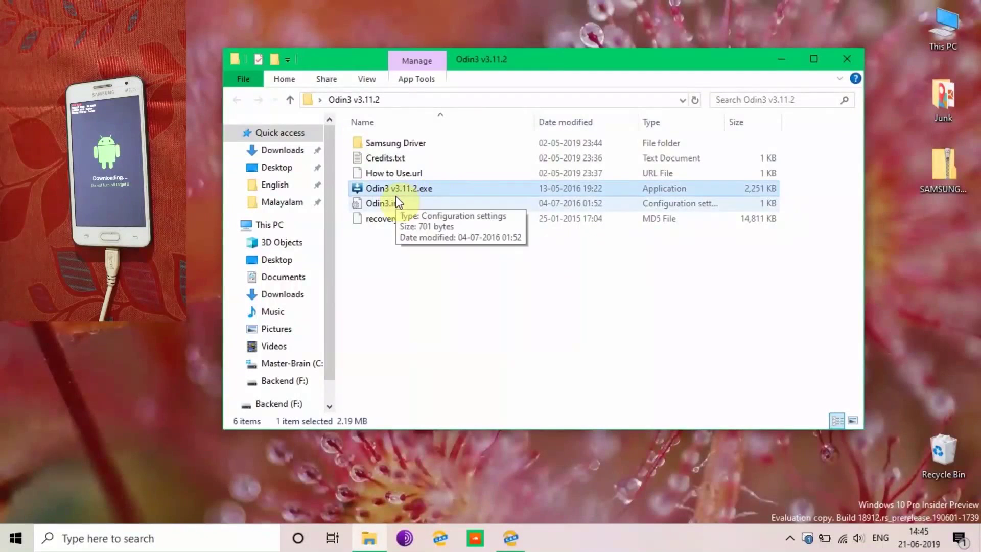
pyautogui.rightClick(449, 192)
pyautogui.click(495, 198)
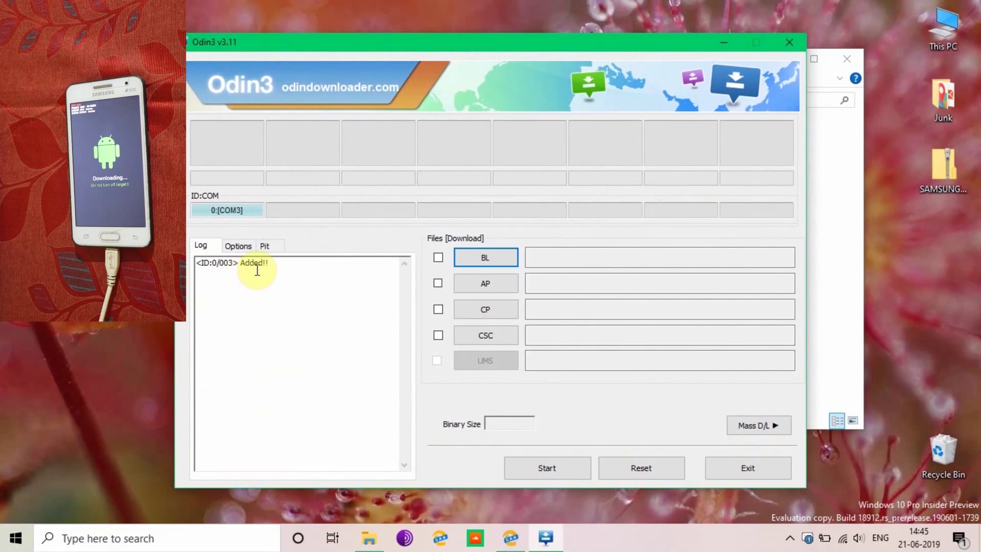
pyautogui.moveTo(270, 262); pyautogui.dragTo(233, 263)
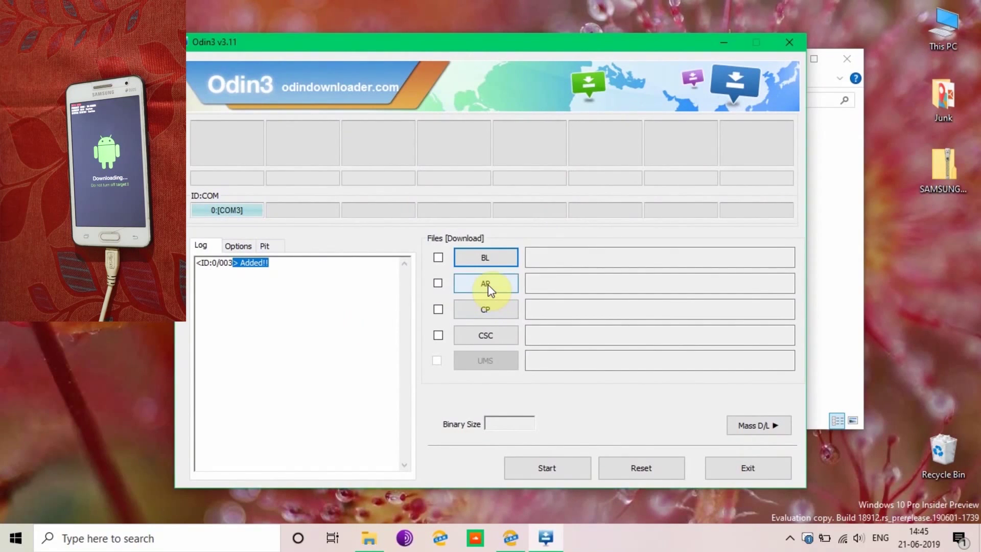
pyautogui.click(253, 290)
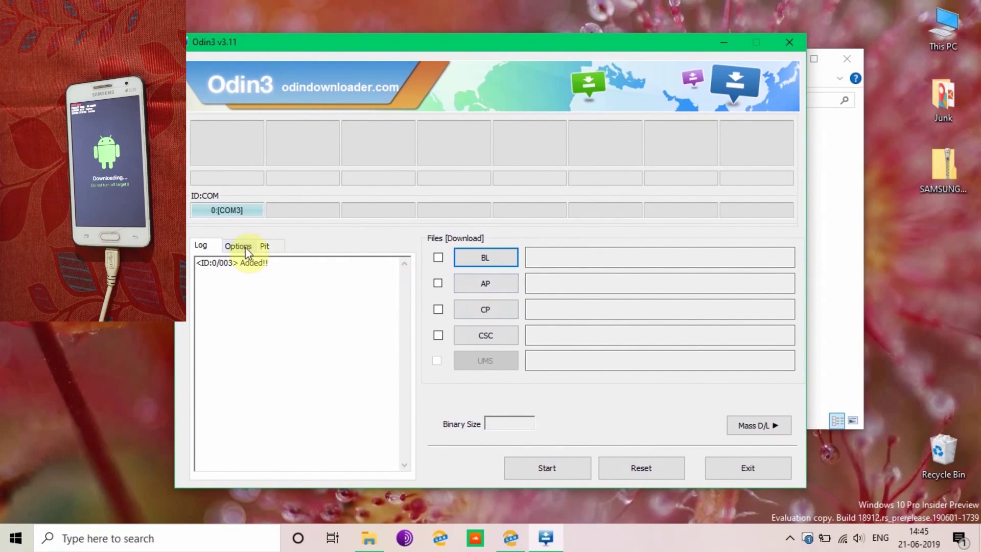
pyautogui.click(230, 244)
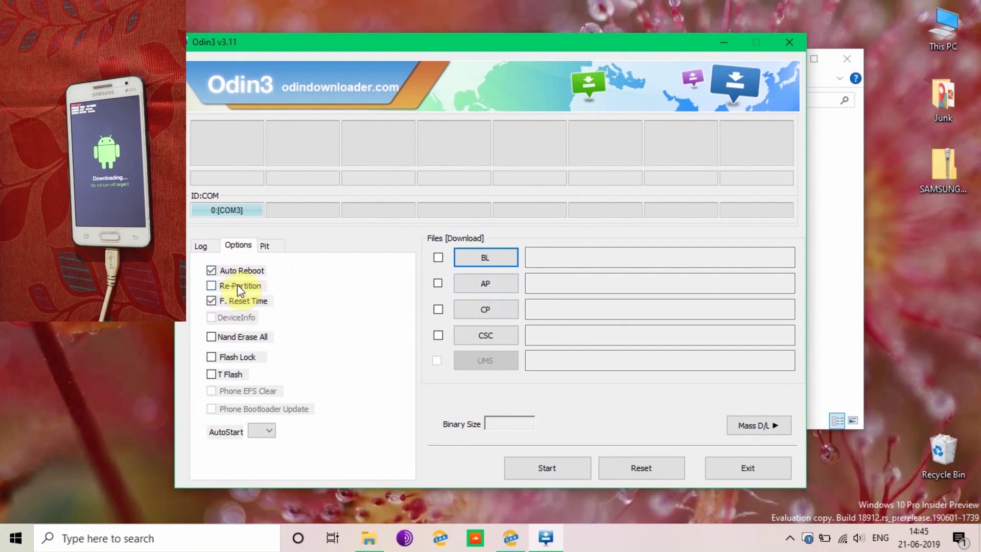
pyautogui.click(203, 247)
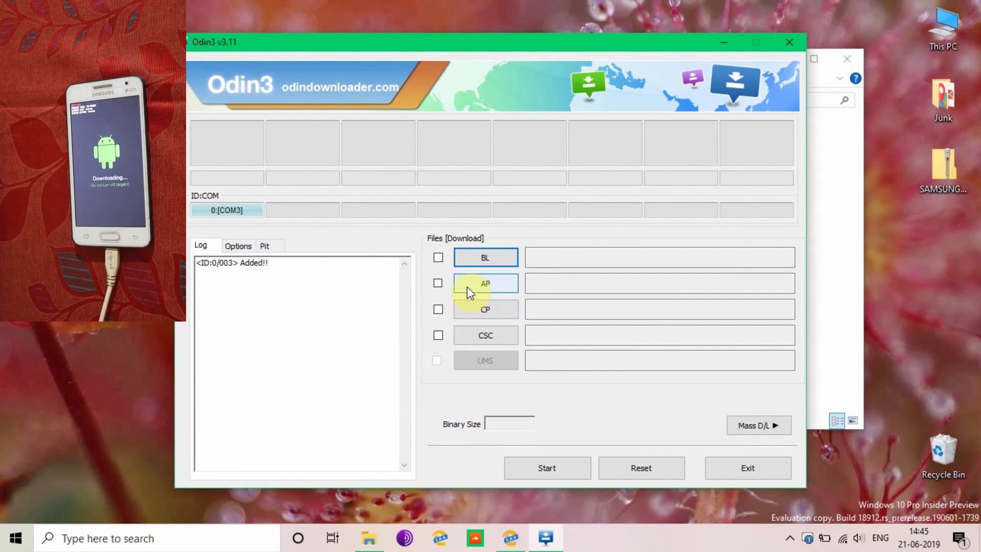
# - Load recovery.tar.md5 as the AP file and start flashing it to the phone
pyautogui.click(484, 285)
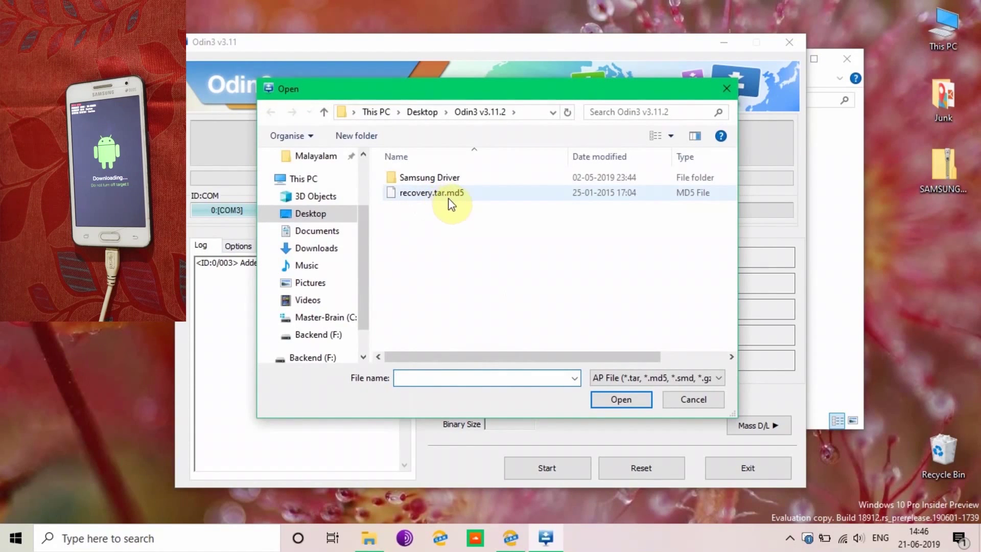
pyautogui.moveTo(431, 195)
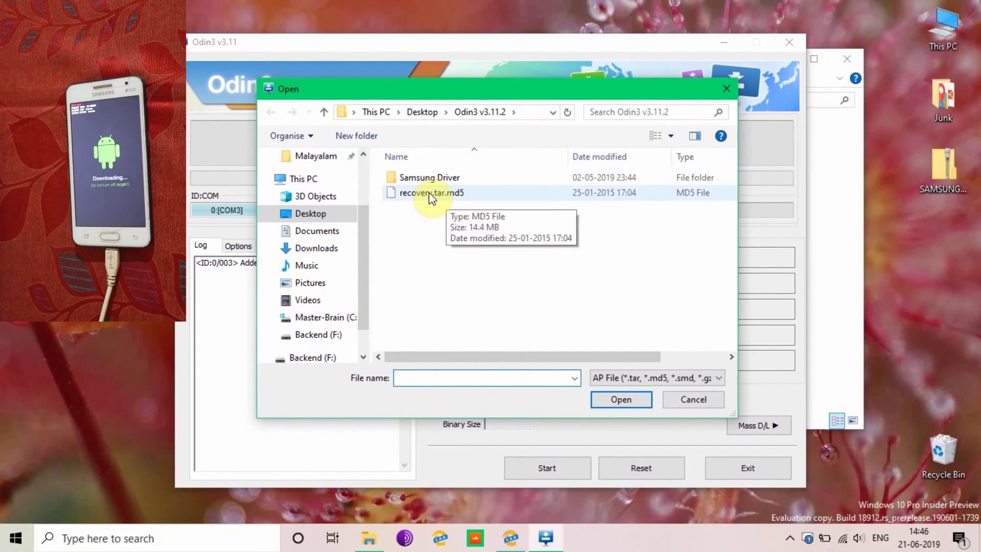
pyautogui.click(429, 193)
pyautogui.click(622, 400)
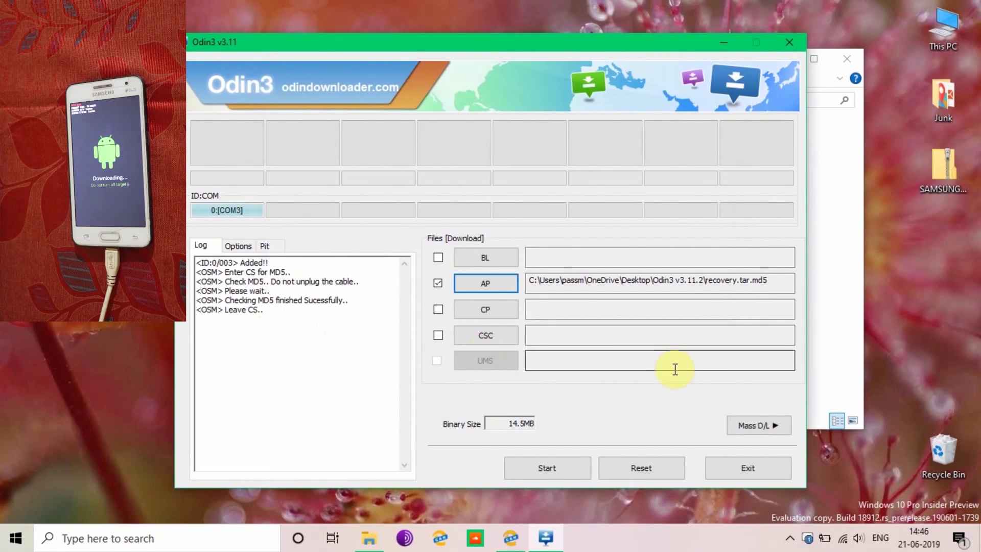
pyautogui.click(544, 466)
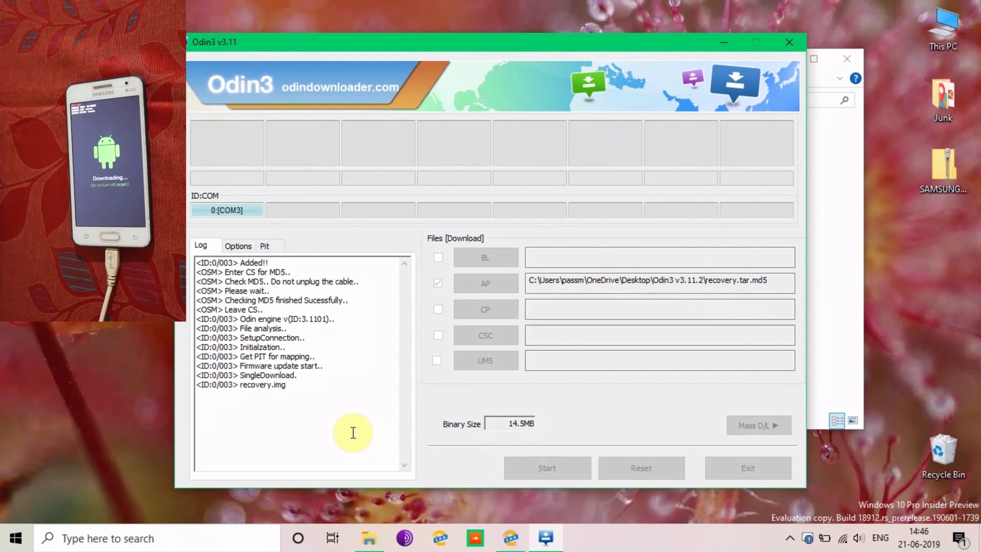